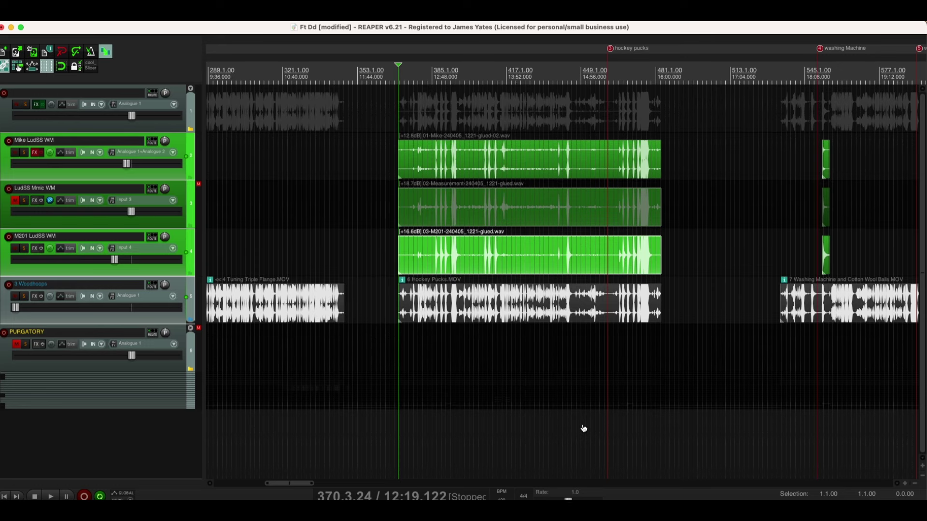
- Leave the Numbers floor tom decay table and show FuzzMeasure's triple flange FFT waterfall plots
key(super+Tab)
key(super+Tab)
key(super+Tab)
key(super+Tab)
key(super+Tab)
key(super+Tab)
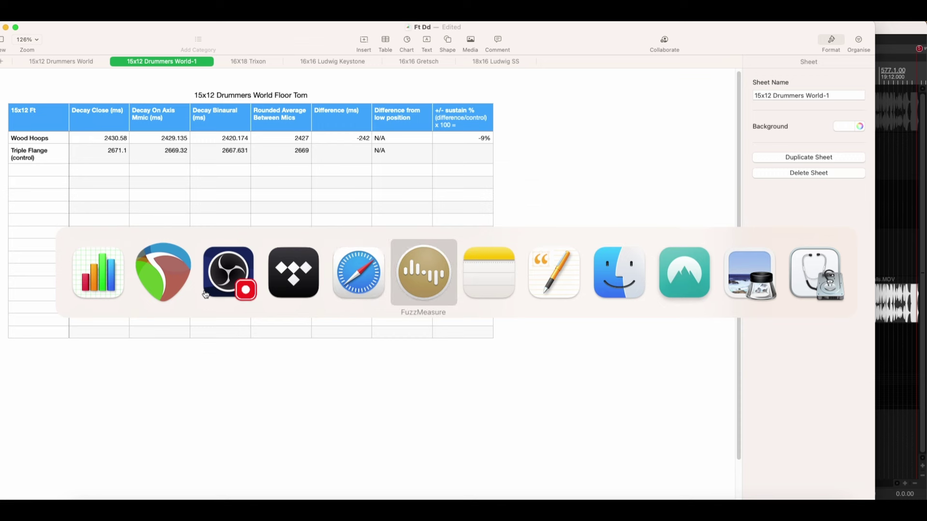
scroll(193, 265, up, 10)
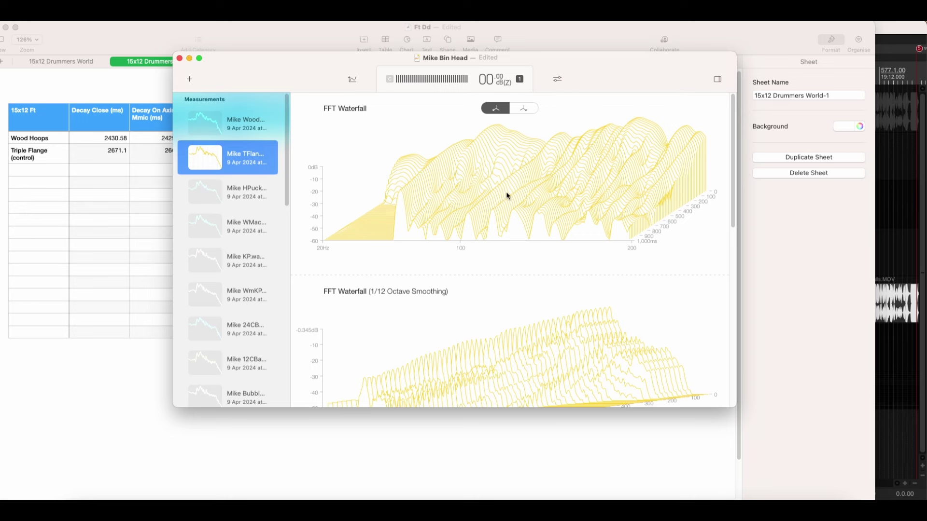
scroll(259, 201, down, 2)
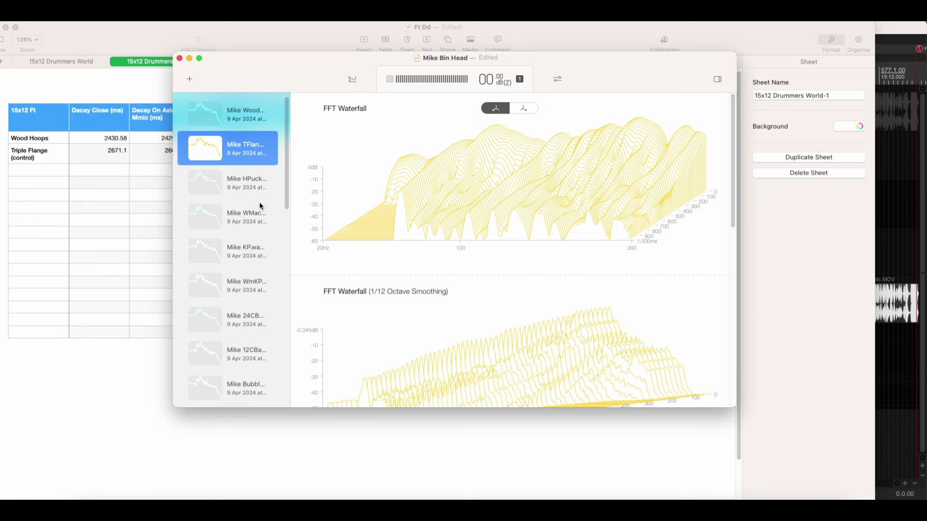
drag(236, 70, 415, 108)
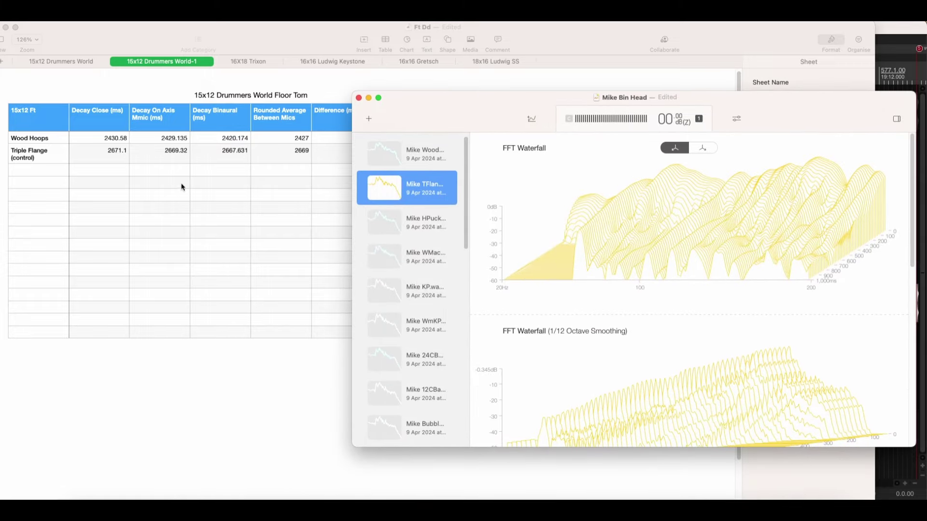
click(153, 172)
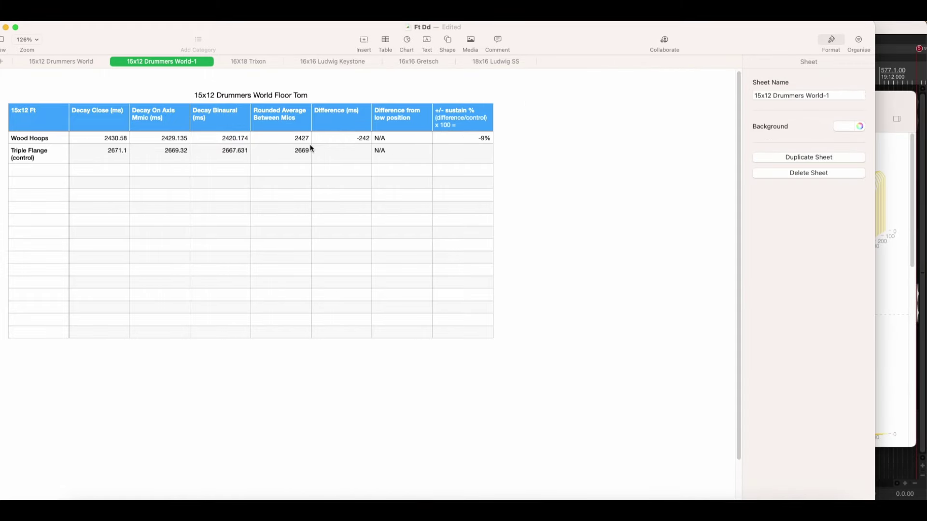
click(899, 192)
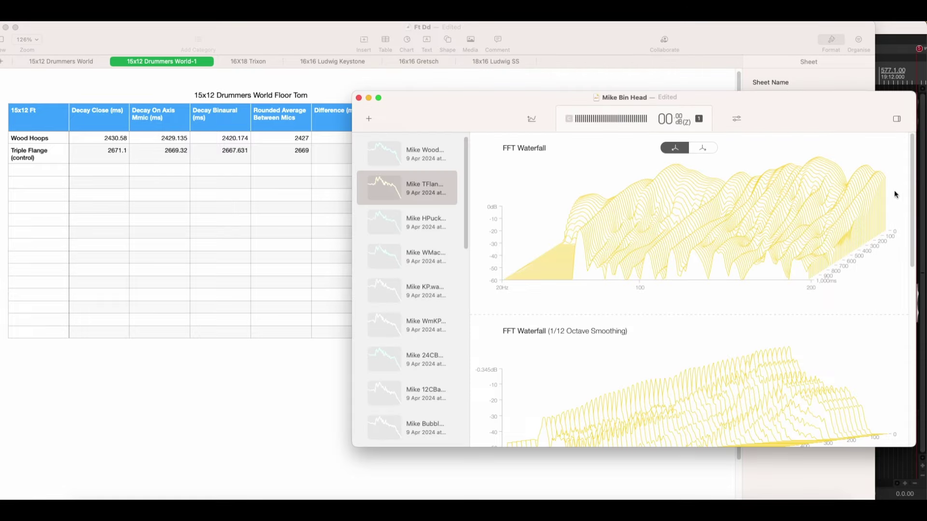
drag(770, 114, 598, 71)
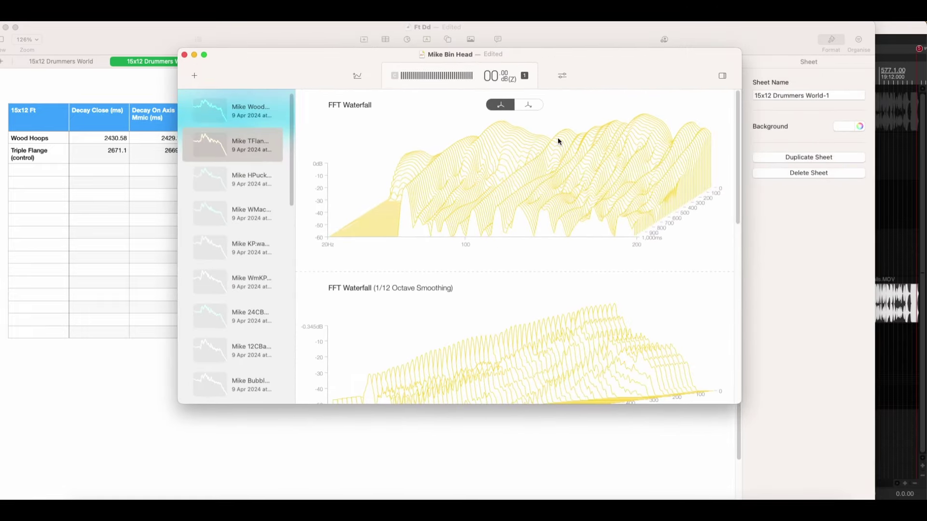
scroll(557, 137, down, 10)
scroll(557, 137, up, 10)
drag(275, 63, 183, 60)
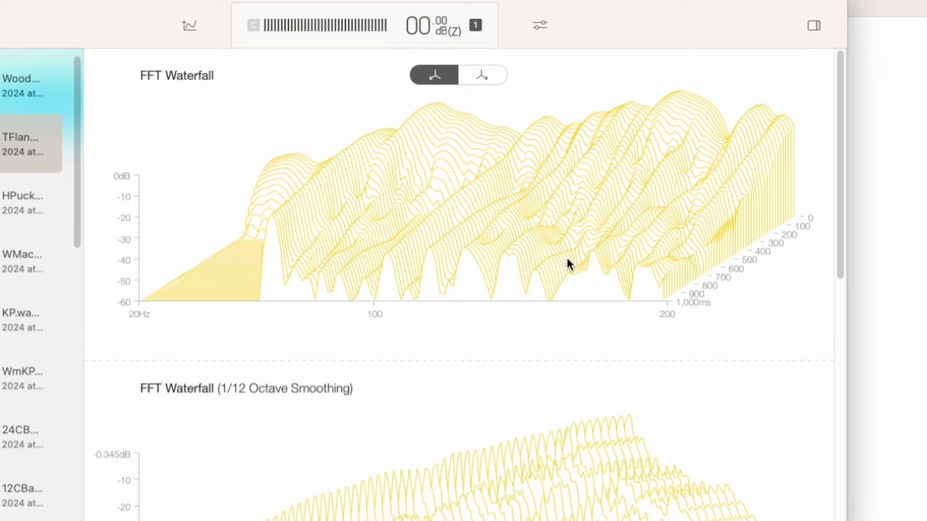
- Scroll the triple flange graph pane past the FFT Waterfall to the Envelope Time Curve and Frequency Response graphs
scroll(567, 263, down, 2)
scroll(567, 261, down, 5)
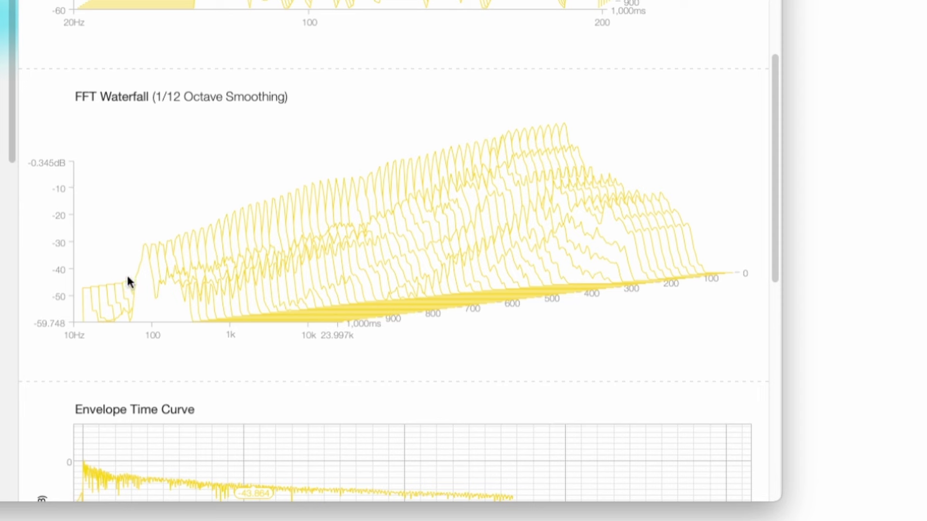
scroll(68, 319, down, 5)
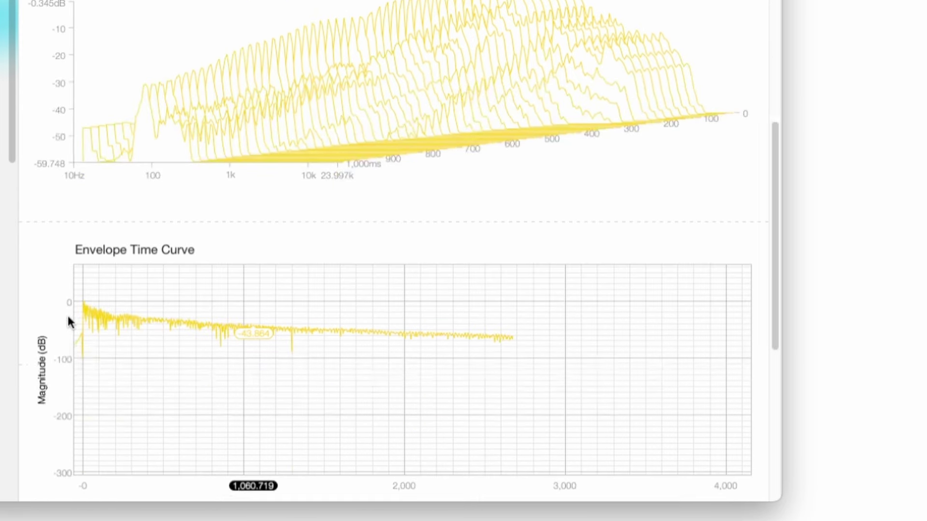
scroll(68, 321, down, 1)
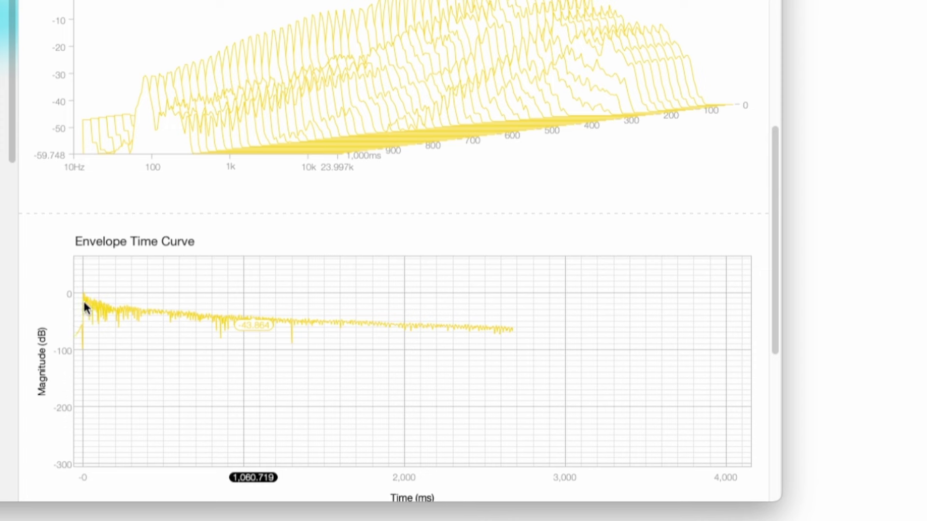
scroll(92, 325, down, 7)
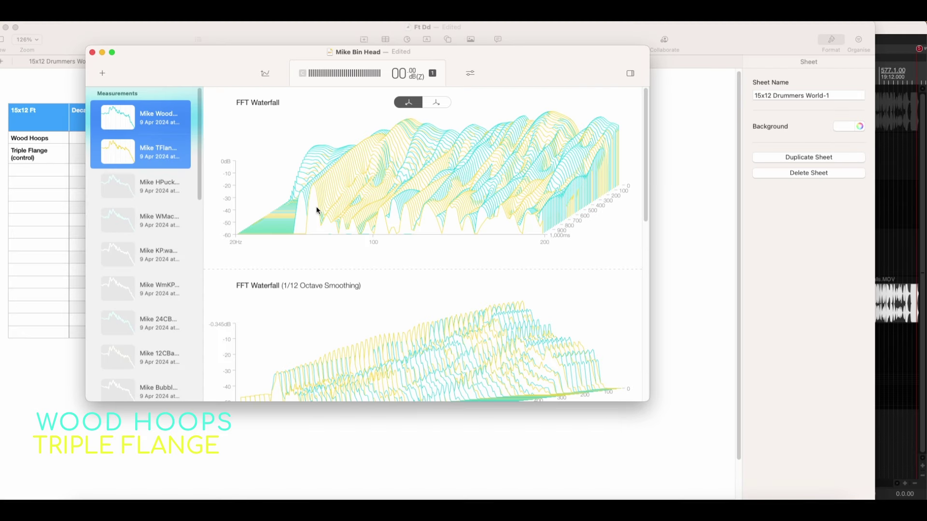
- Select the overlaid Wood Hoops and Triple Flange envelope time curve graph
scroll(317, 210, down, 3)
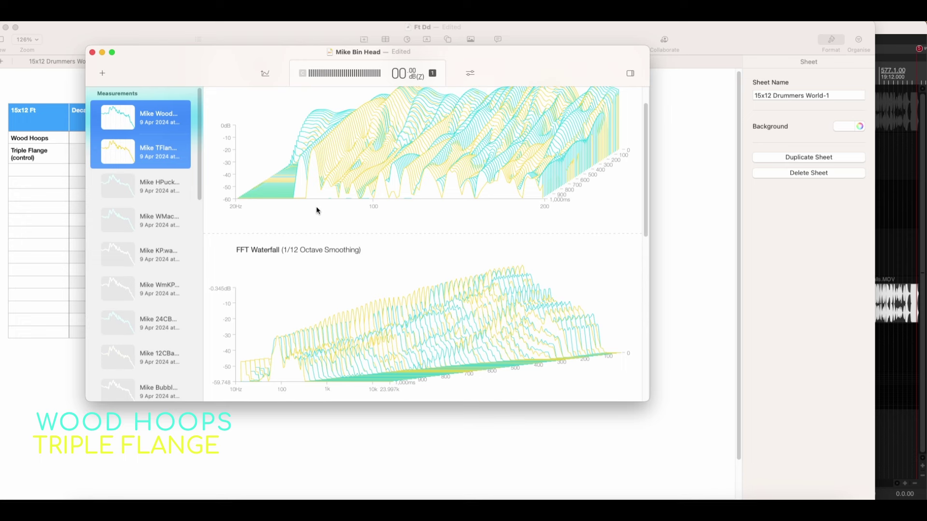
scroll(435, 357, up, 1)
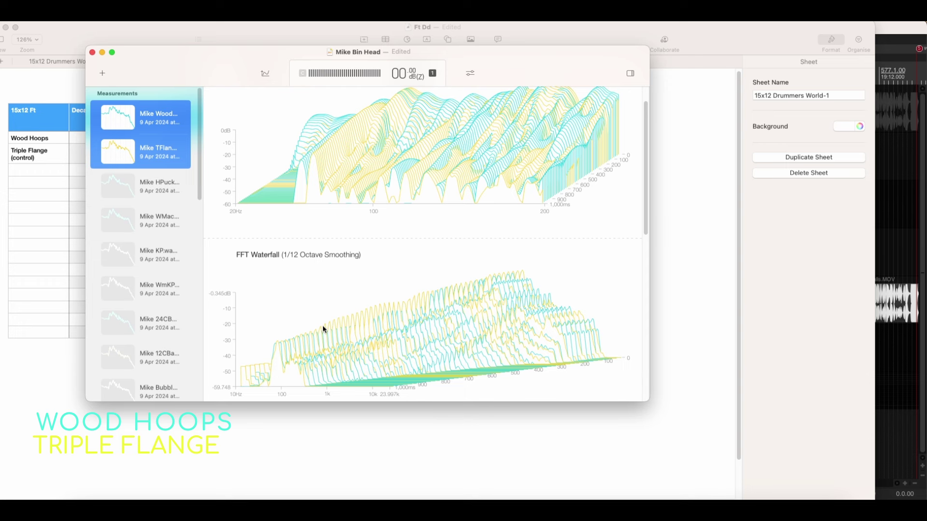
scroll(322, 325, down, 5)
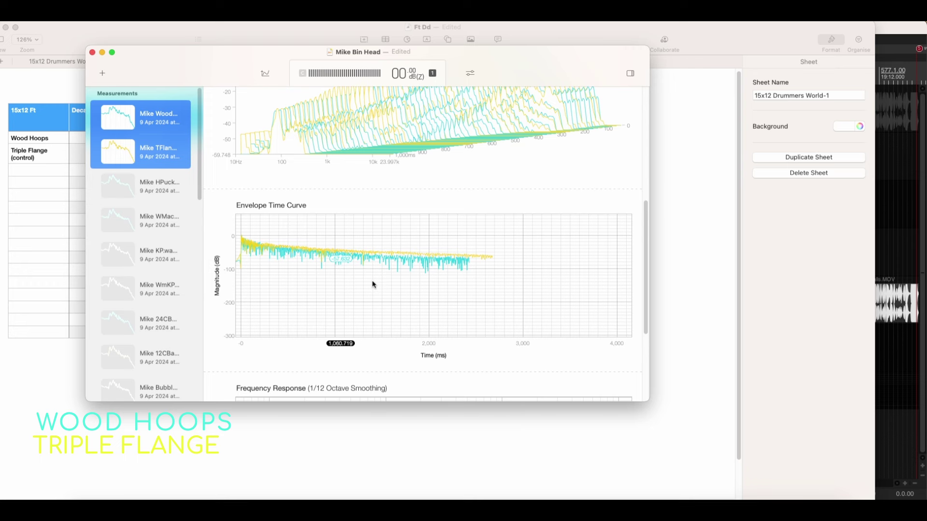
click(372, 314)
- Bring the overlaid 1/12-octave frequency response graphs of both floor toms into view
scroll(403, 278, down, 4)
scroll(403, 278, down, 2)
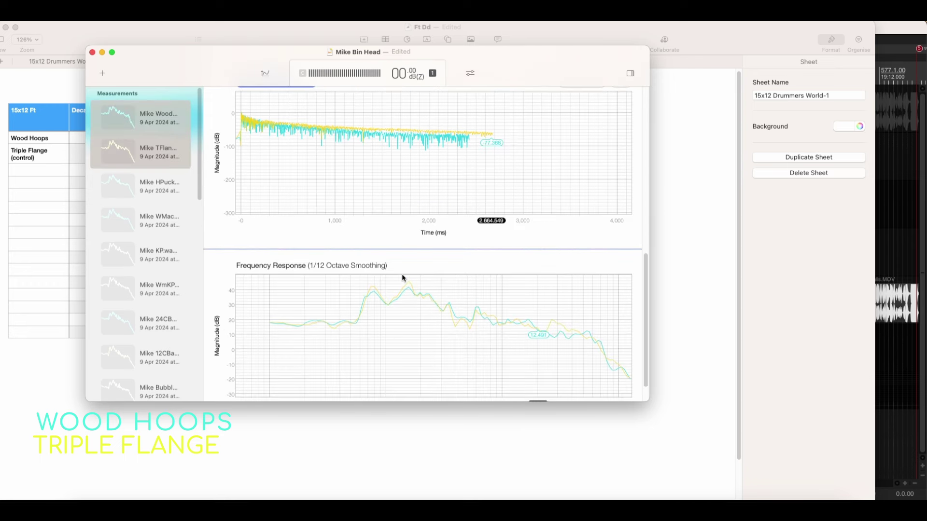
scroll(402, 277, down, 1)
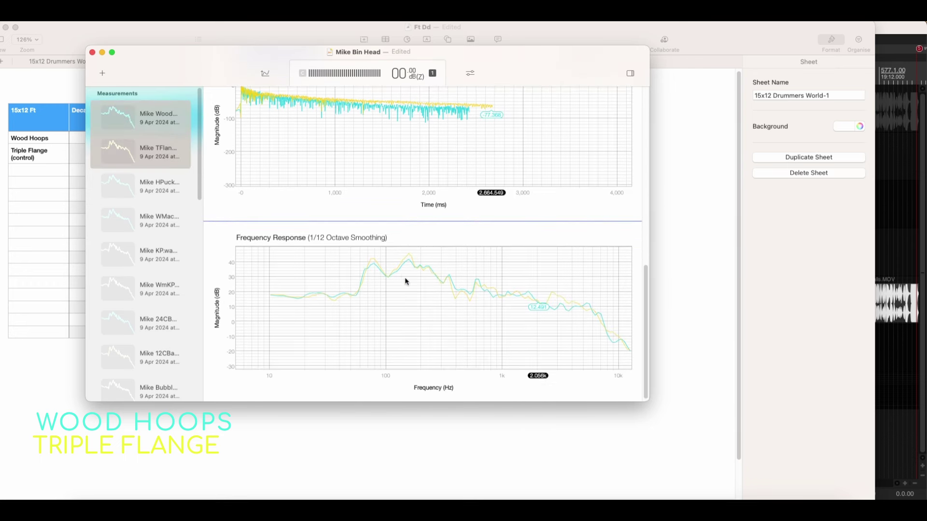
scroll(405, 282, down, 1)
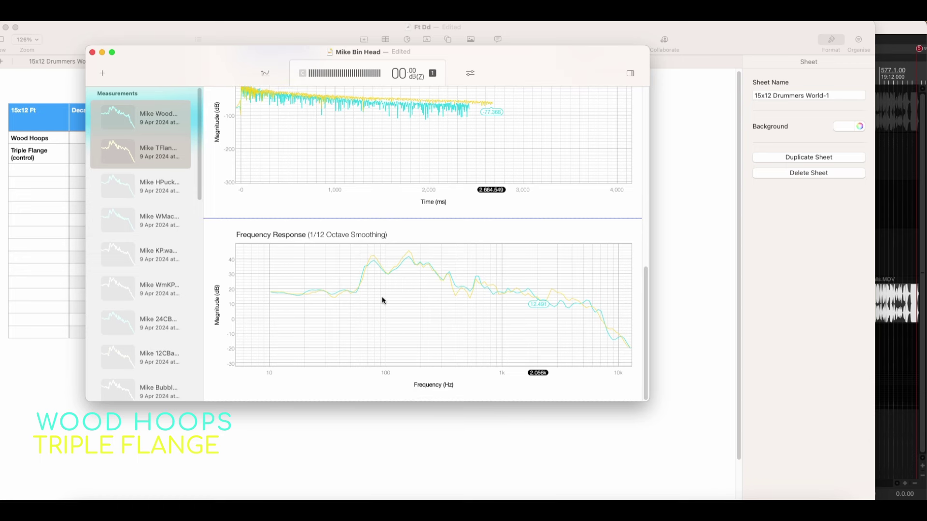
click(43, 440)
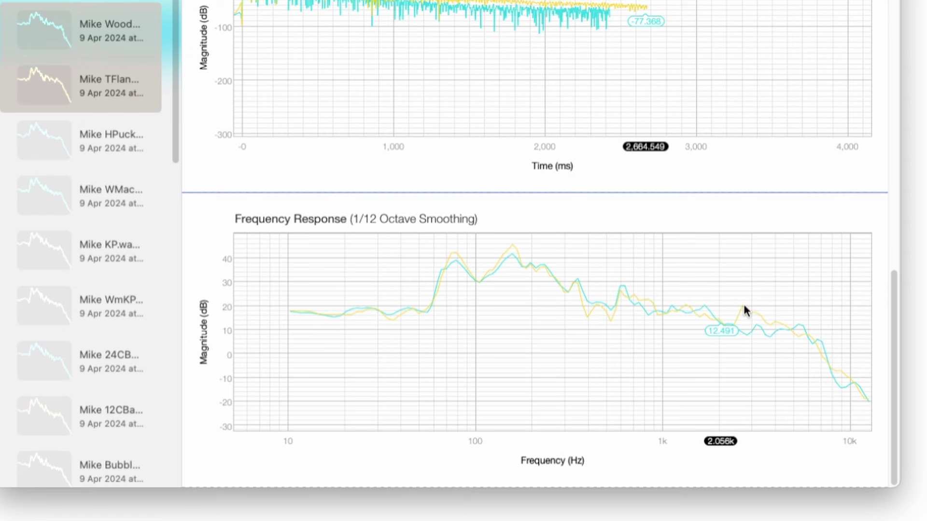
- Select the overlaid frequency response graph, reading Triple Flange 18.904 dB vs Wood Hoops 8.831 dB at 2.649 kHz
click(744, 306)
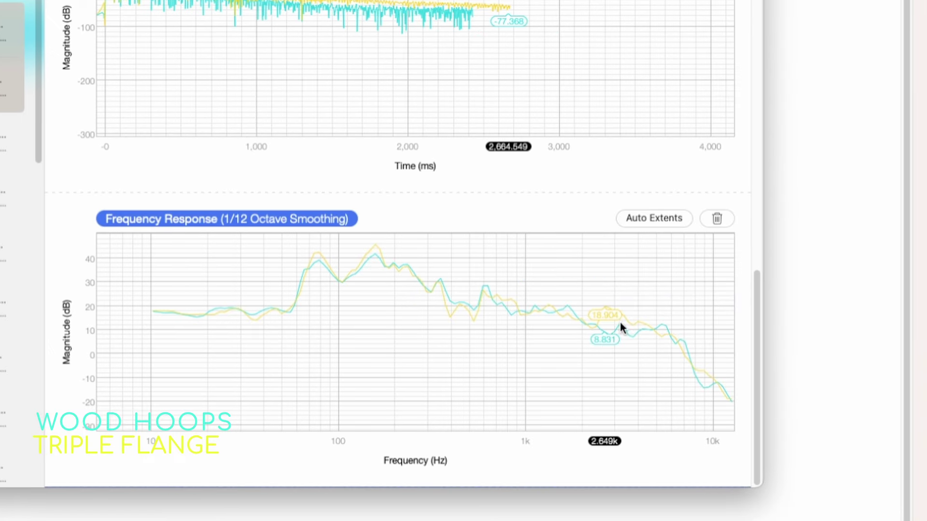